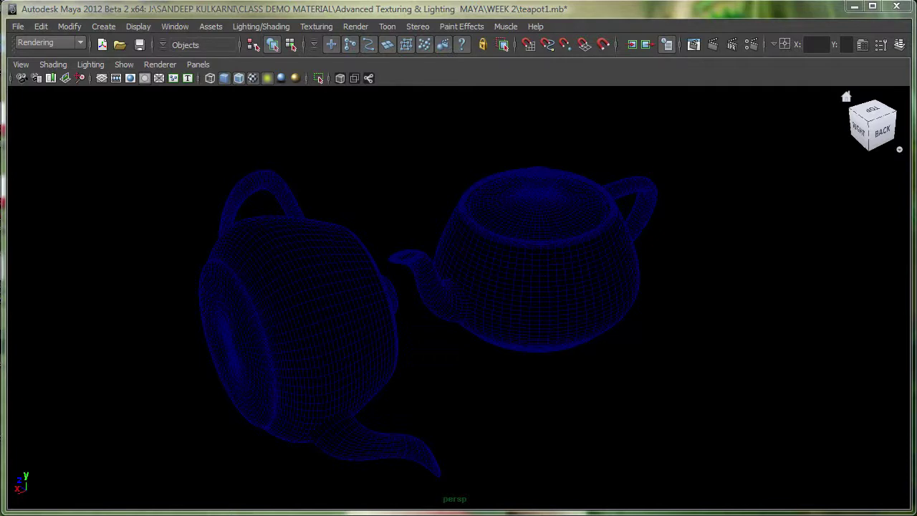
Step: Tear off the Create > Lights submenu into a floating window moved to the right
{"action": "left_click", "coordinate": [102, 26]}
{"action": "mouse_move", "coordinate": [136, 103]}
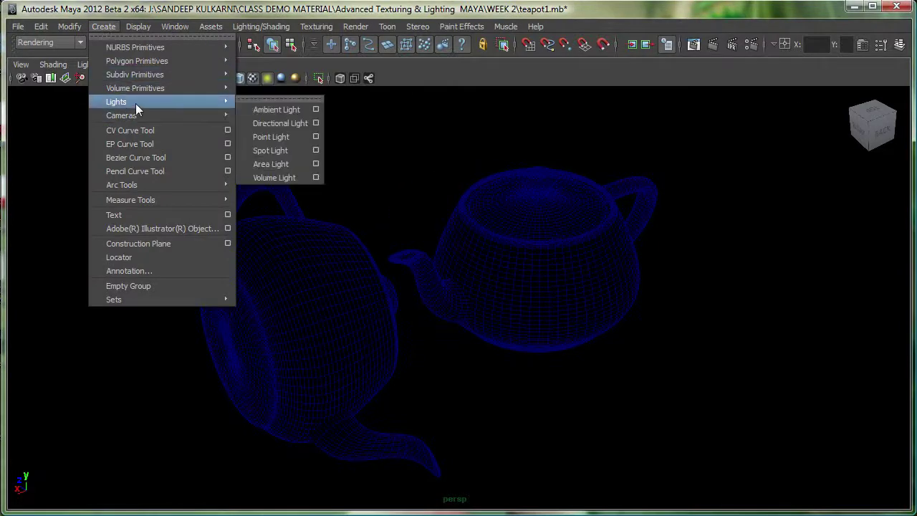
{"action": "left_click", "coordinate": [268, 100]}
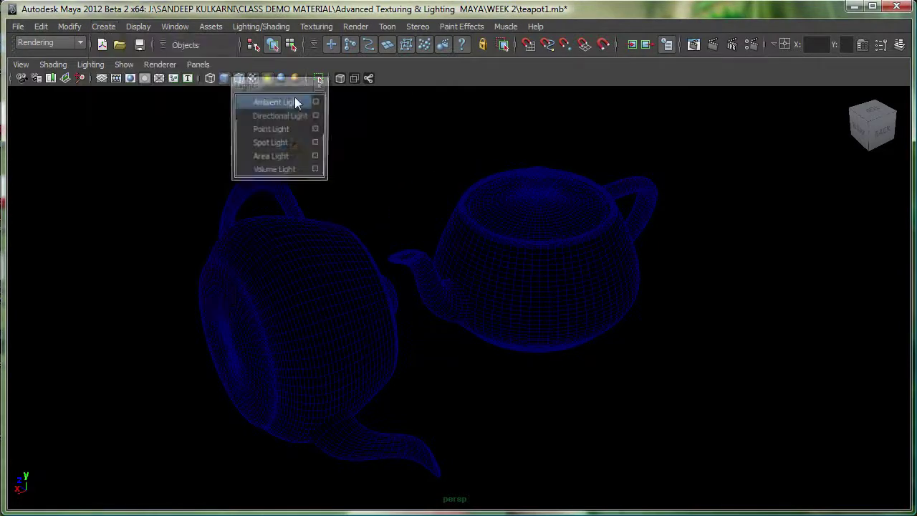
{"action": "left_click_drag", "start_coordinate": [288, 86], "coordinate": [822, 266]}
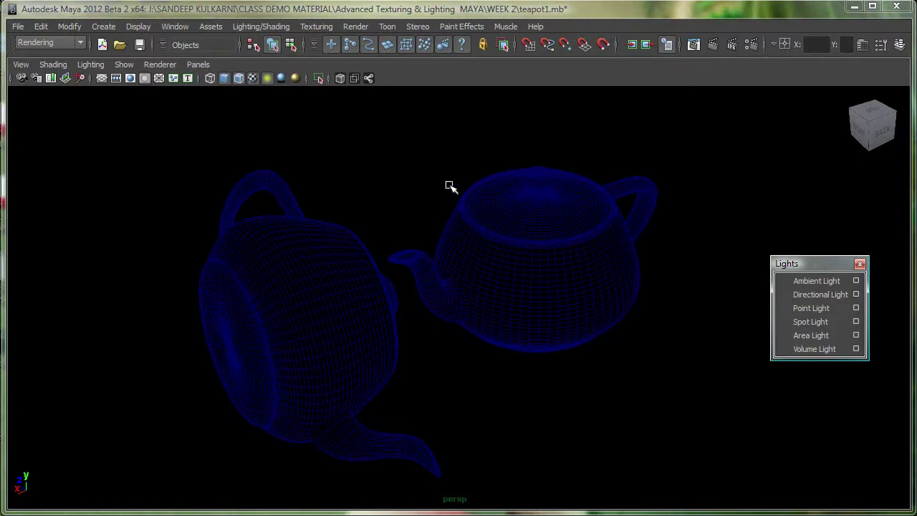
Step: Toggle Use All Lights on and off, leaving the teapots dark
{"action": "left_click", "coordinate": [267, 78]}
{"action": "left_click", "coordinate": [266, 78]}
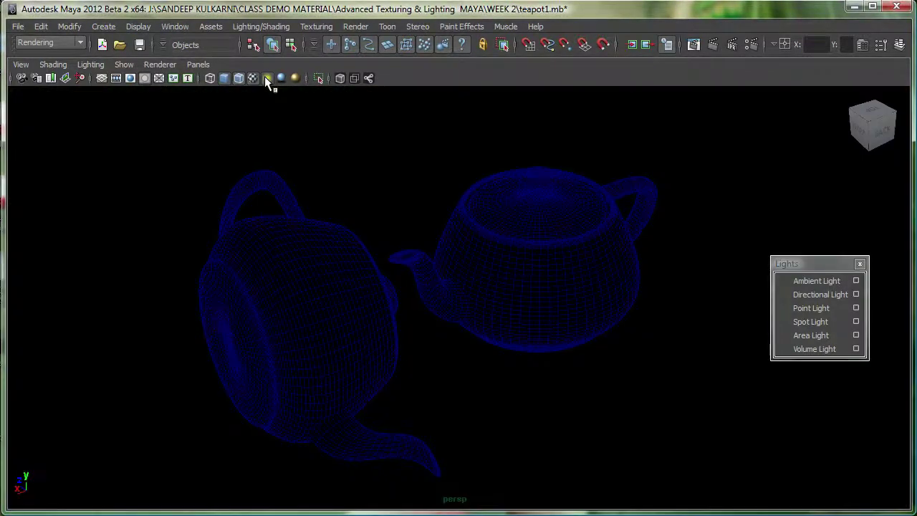
{"action": "left_click", "coordinate": [266, 79]}
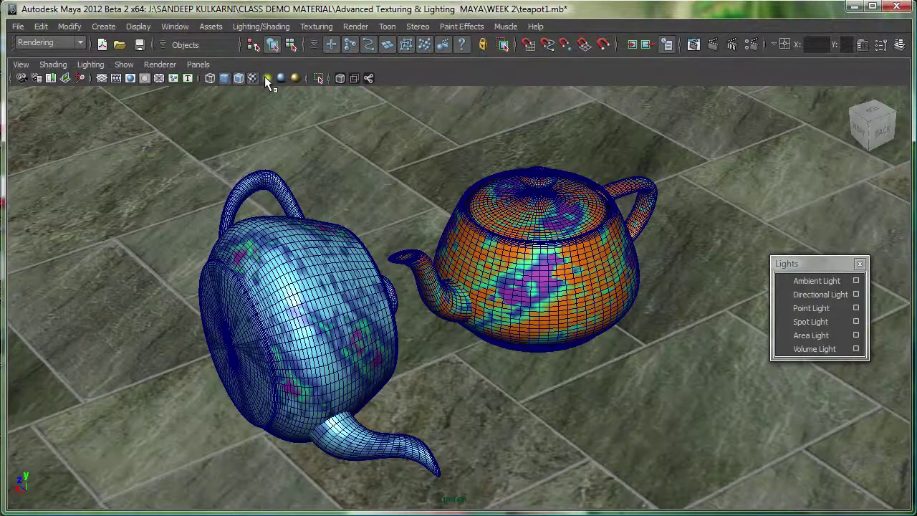
{"action": "left_click", "coordinate": [266, 78]}
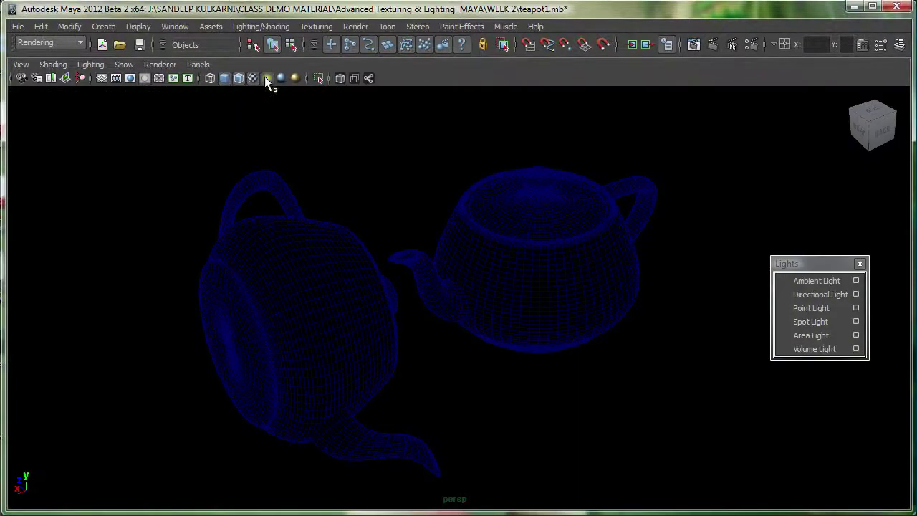
Step: Add an ambient light, raise it on Y and place it above the right teapot's handle
{"action": "left_click", "coordinate": [805, 282]}
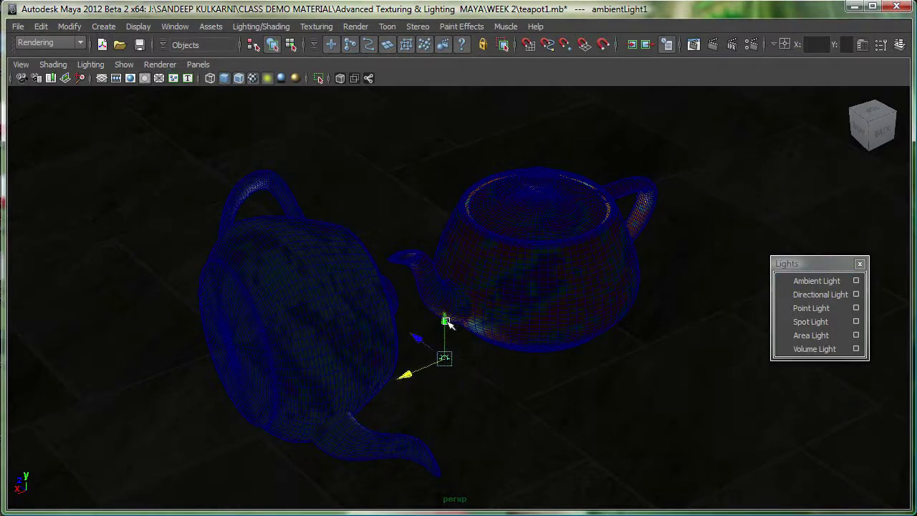
{"action": "left_click_drag", "start_coordinate": [441, 321], "coordinate": [436, 96]}
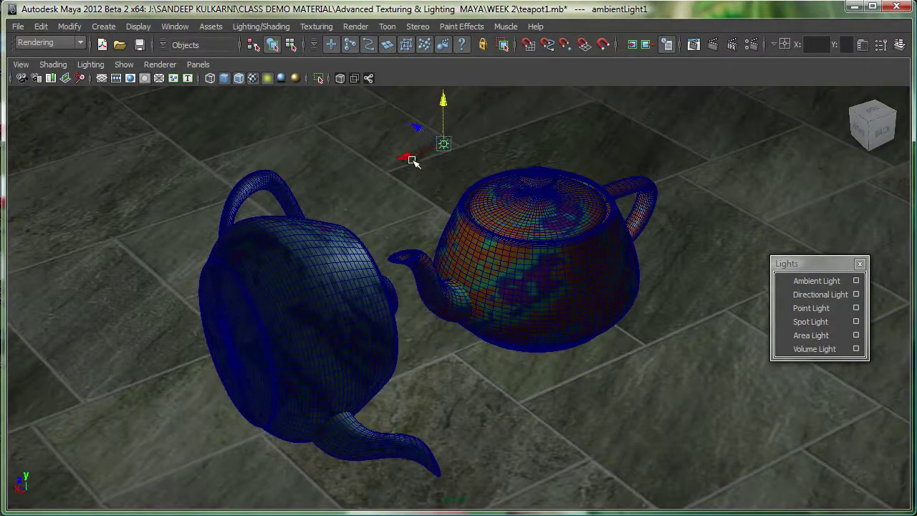
{"action": "left_click_drag", "start_coordinate": [409, 154], "coordinate": [391, 147]}
{"action": "middle_click_drag", "start_coordinate": [400, 135], "coordinate": [629, 249]}
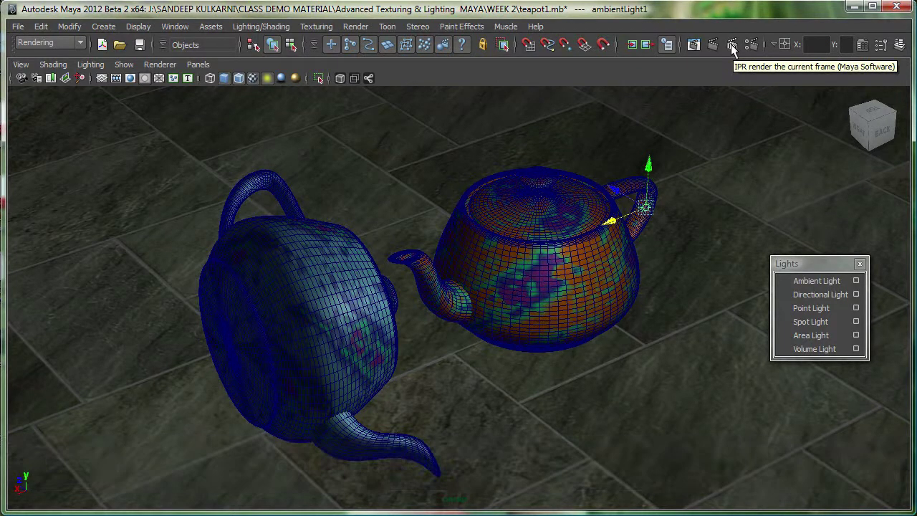
Step: Start an IPR render of the teapots and confirm Raytracing is off in Render Settings
{"action": "left_click", "coordinate": [732, 44]}
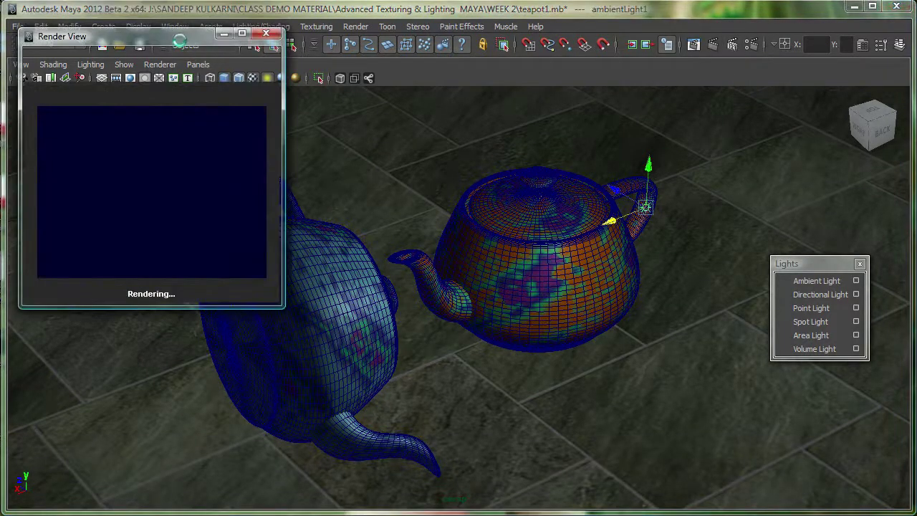
{"action": "left_click_drag", "start_coordinate": [190, 40], "coordinate": [194, 45]}
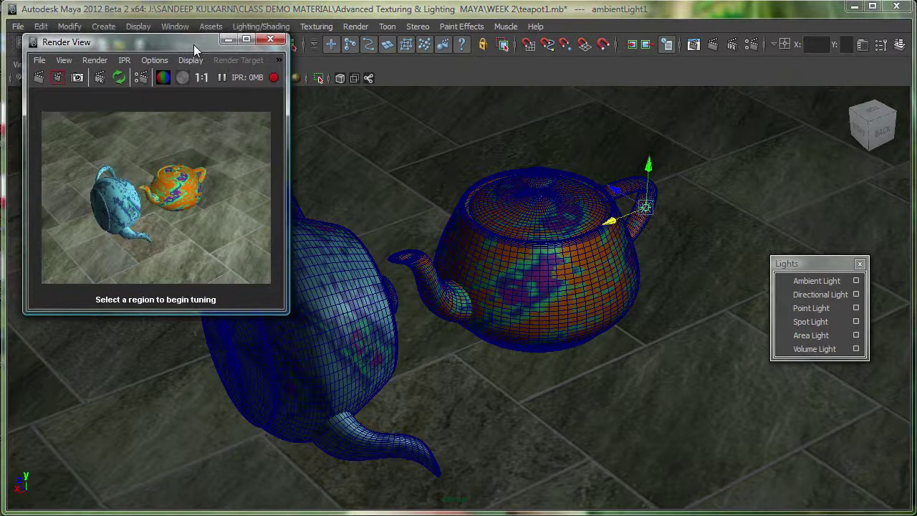
{"action": "left_click", "coordinate": [750, 44]}
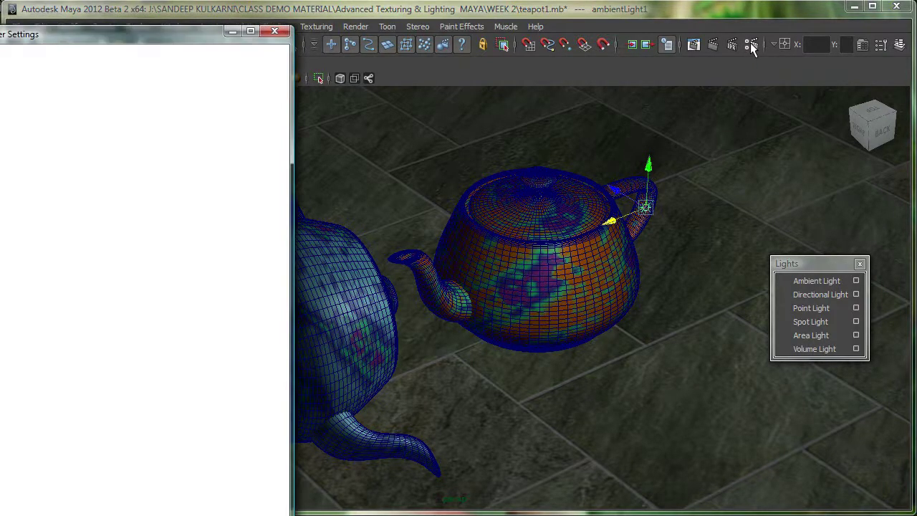
{"action": "left_click_drag", "start_coordinate": [215, 44], "coordinate": [599, 34]}
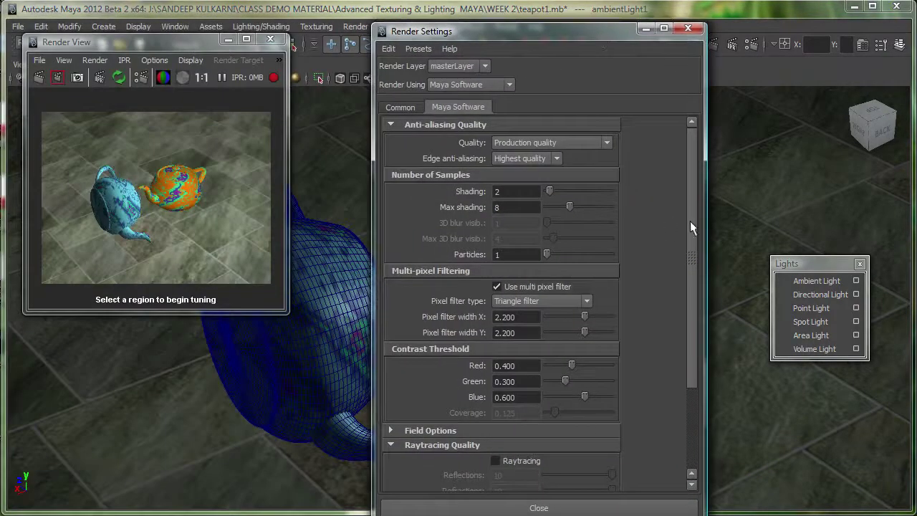
{"action": "left_click_drag", "start_coordinate": [693, 225], "coordinate": [671, 348]}
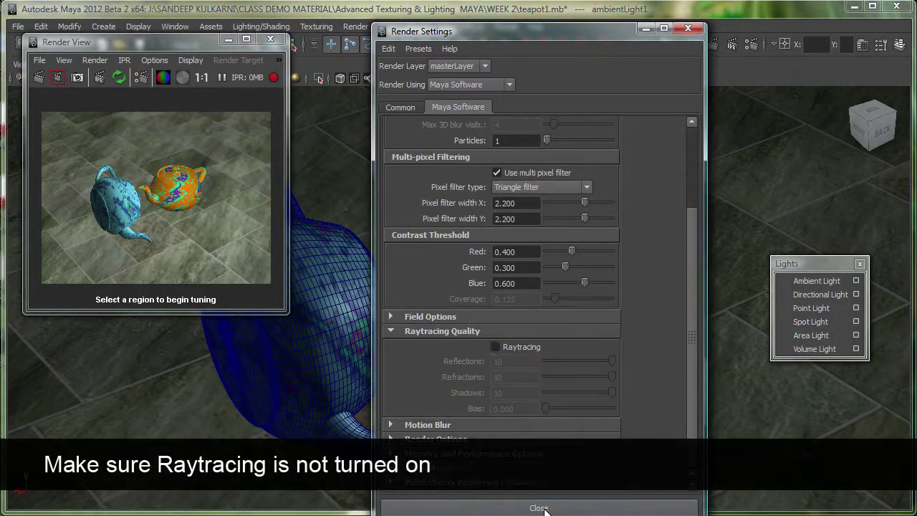
{"action": "left_click_drag", "start_coordinate": [542, 514], "coordinate": [513, 488]}
{"action": "left_click", "coordinate": [514, 485]}
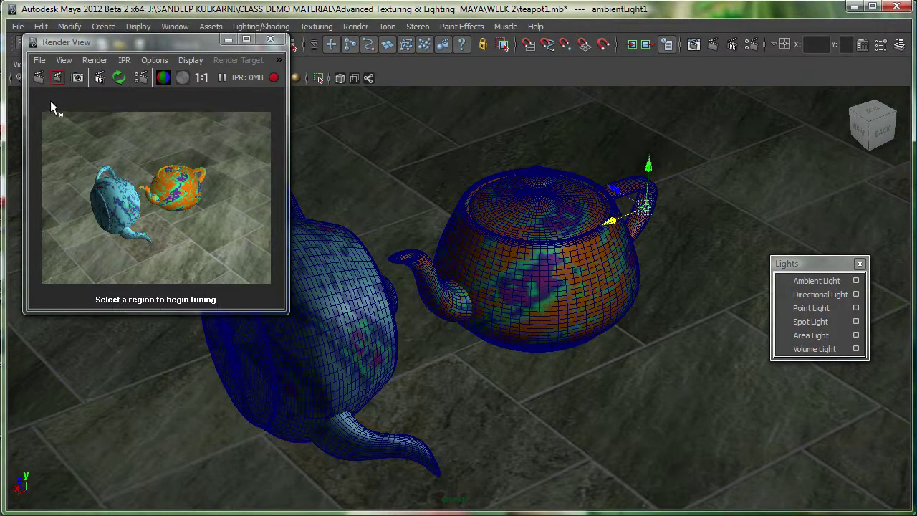
Step: Mark the whole render as the IPR region, shift the ambient light left, and lower the Lights window
{"action": "left_click_drag", "start_coordinate": [41, 106], "coordinate": [282, 283]}
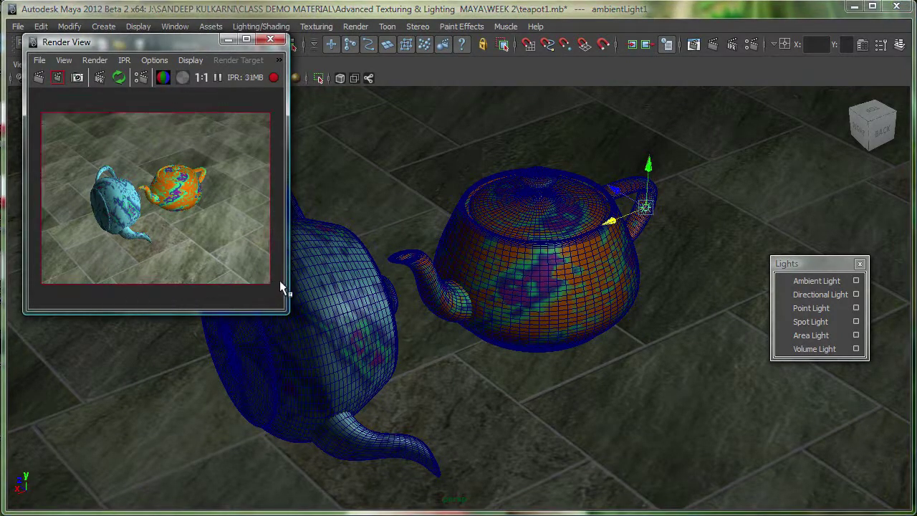
{"action": "left_click_drag", "start_coordinate": [606, 212], "coordinate": [382, 138]}
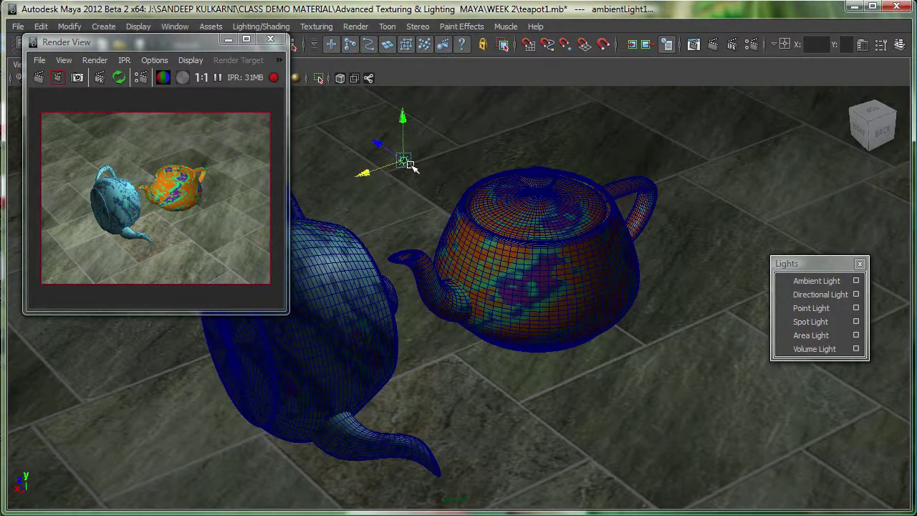
{"action": "left_click_drag", "start_coordinate": [774, 263], "coordinate": [471, 394]}
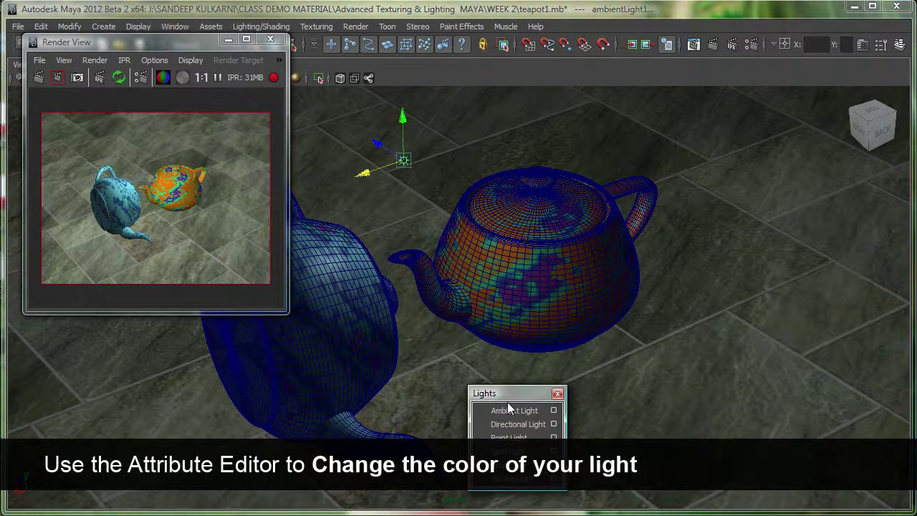
Step: Change the ambient light's colour from purple to green (Hue 99, Saturation 0.893)
{"action": "key", "text": "ctrl+a"}
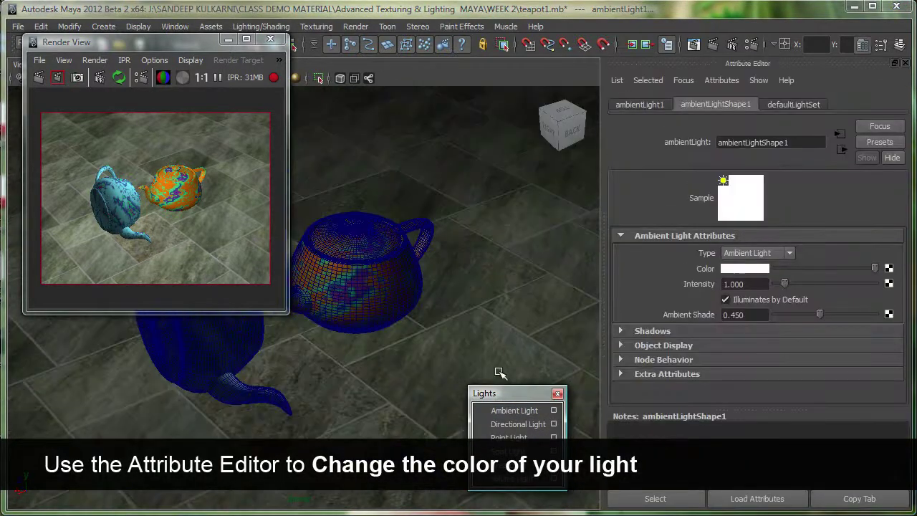
{"action": "left_click", "coordinate": [746, 269]}
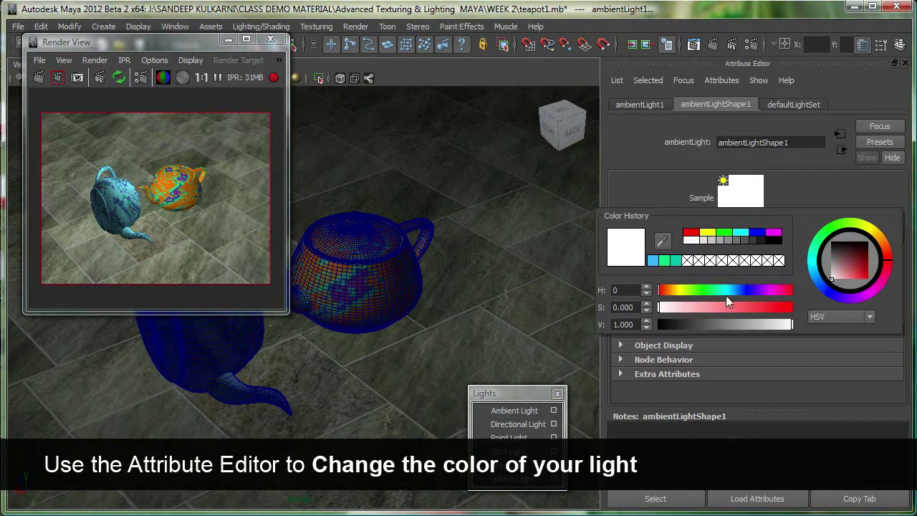
{"action": "left_click_drag", "start_coordinate": [734, 290], "coordinate": [778, 309]}
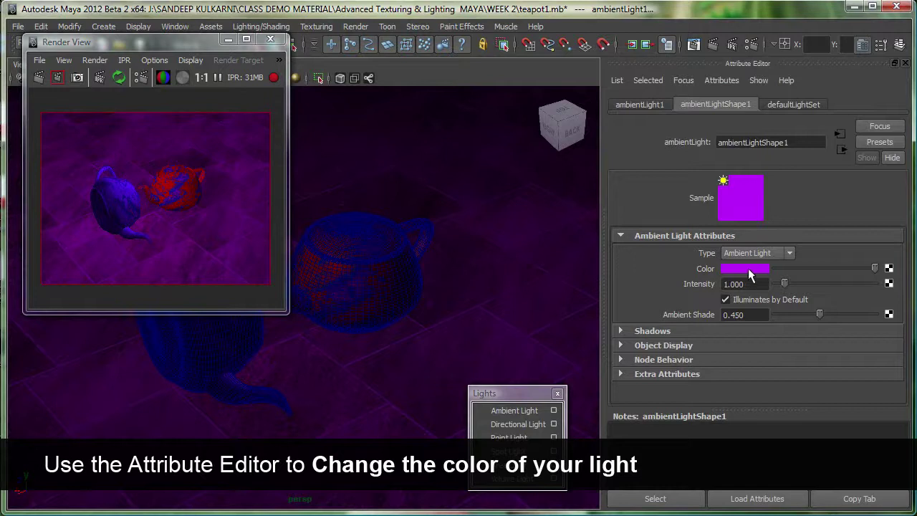
{"action": "left_click", "coordinate": [747, 271]}
{"action": "left_click", "coordinate": [700, 288]}
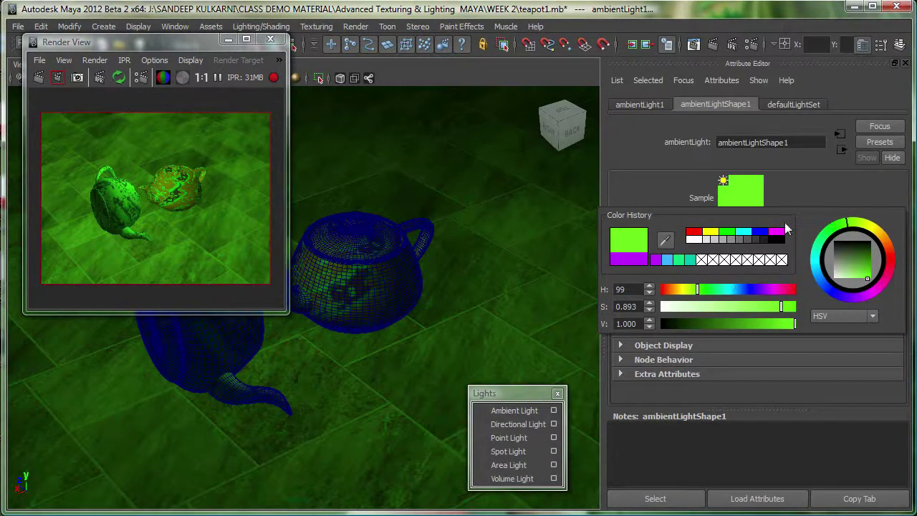
Step: Set the ambient light's intensity to 1.007 and toggle Illuminates by Default off, then on
{"action": "left_click", "coordinate": [580, 269]}
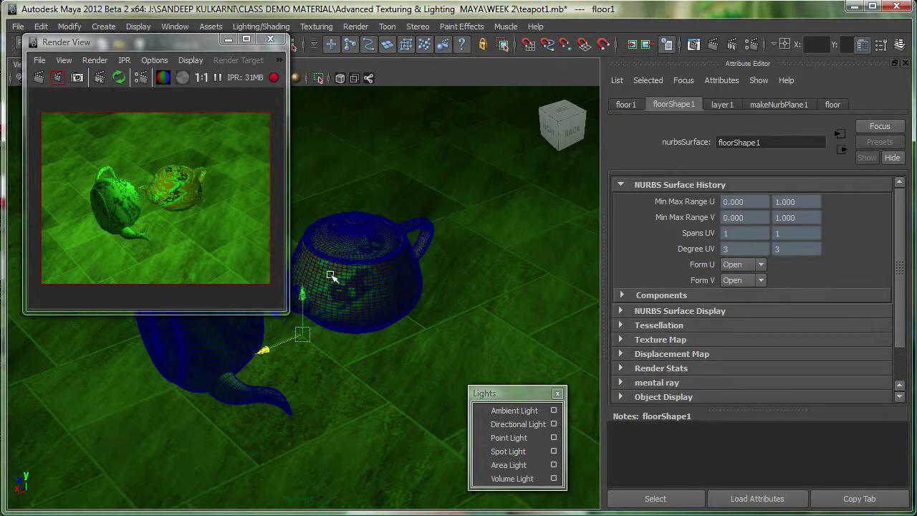
{"action": "left_click_drag", "start_coordinate": [188, 45], "coordinate": [484, 155]}
{"action": "left_click", "coordinate": [269, 210]}
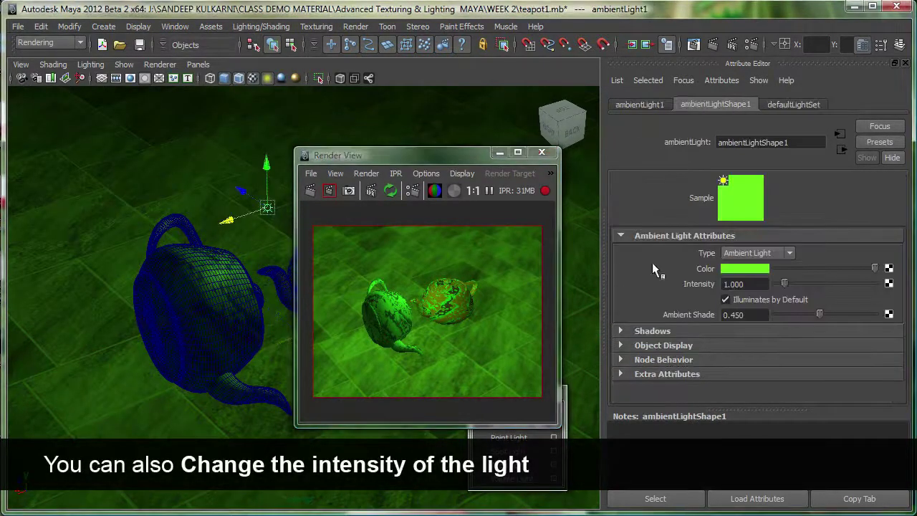
{"action": "mouse_move", "coordinate": [785, 284]}
{"action": "left_mouse_down"}
{"action": "mouse_move", "coordinate": [799, 286]}
{"action": "mouse_move", "coordinate": [786, 285]}
{"action": "left_mouse_up"}
{"action": "left_click", "coordinate": [740, 301]}
{"action": "left_click", "coordinate": [726, 299]}
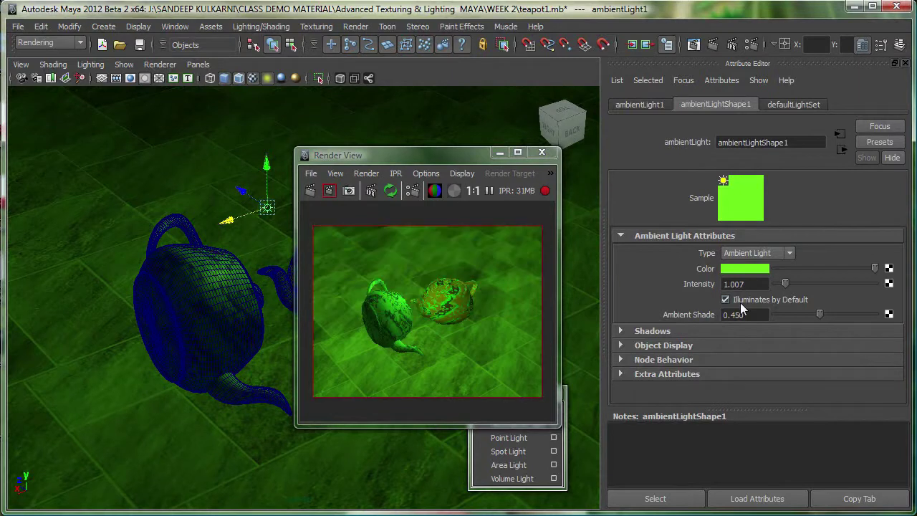
{"action": "left_click", "coordinate": [726, 300]}
Step: Delete the ambient light and add a directional light raised above the teapots
{"action": "key", "text": "Delete"}
{"action": "left_click_drag", "start_coordinate": [435, 161], "coordinate": [165, 104]}
{"action": "left_click", "coordinate": [541, 424]}
{"action": "mouse_move", "coordinate": [302, 290]}
{"action": "left_mouse_down"}
{"action": "mouse_move", "coordinate": [308, 220]}
{"action": "mouse_move", "coordinate": [417, 194]}
{"action": "mouse_move", "coordinate": [387, 143]}
{"action": "mouse_move", "coordinate": [329, 130]}
{"action": "mouse_move", "coordinate": [501, 217]}
{"action": "left_mouse_up"}
{"action": "key", "text": "e"}
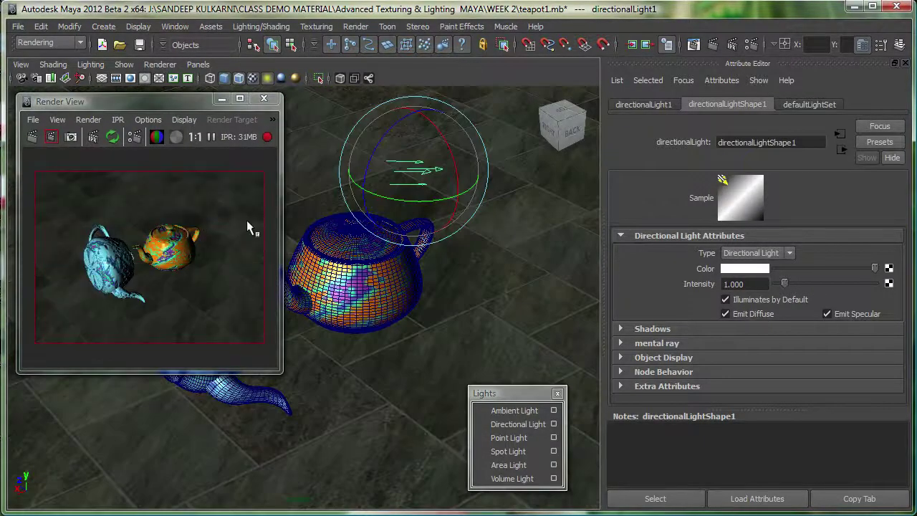
Step: Rotate the directional light down-left and test Emit Diffuse off, leaving it on
{"action": "left_click_drag", "start_coordinate": [426, 152], "coordinate": [431, 171]}
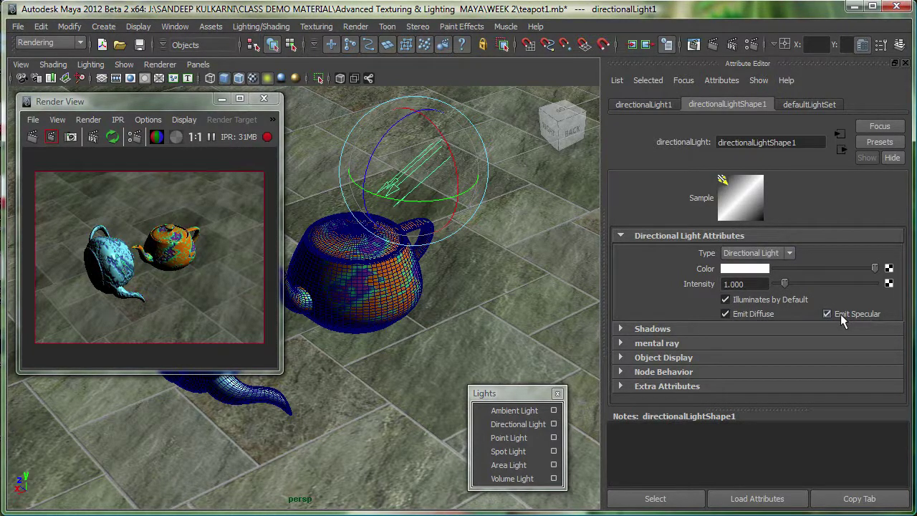
{"action": "left_click", "coordinate": [736, 315]}
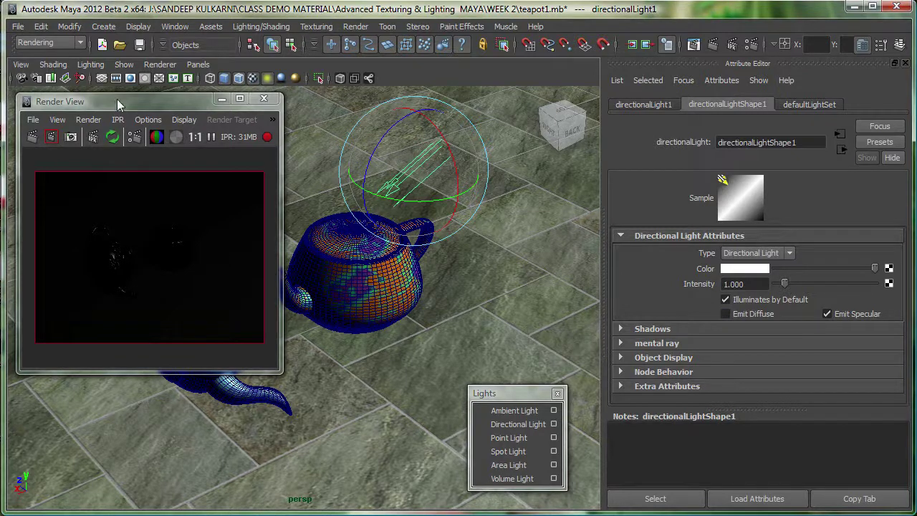
{"action": "left_click_drag", "start_coordinate": [118, 104], "coordinate": [149, 111]}
{"action": "left_click", "coordinate": [747, 314]}
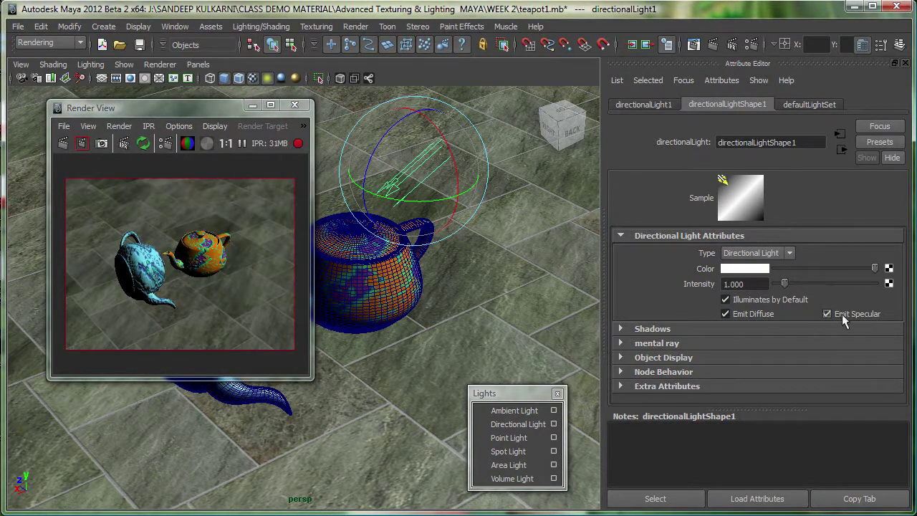
{"action": "left_click", "coordinate": [726, 313]}
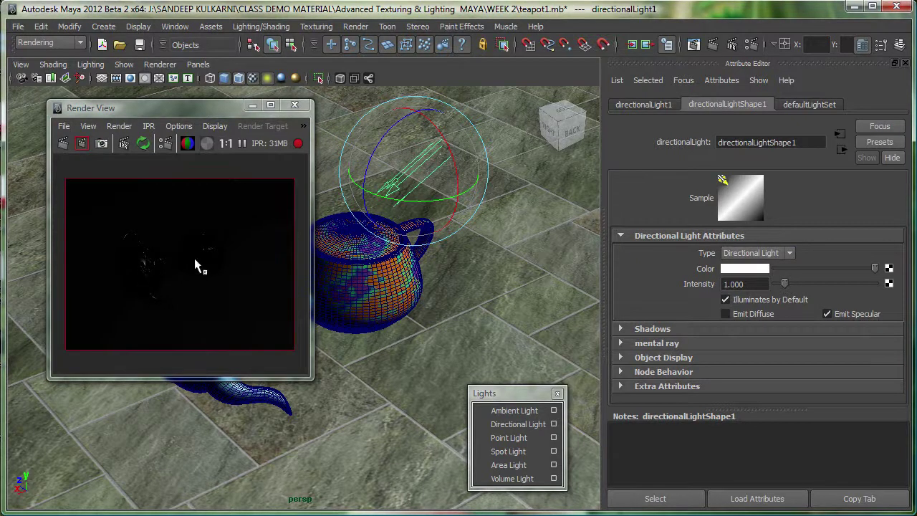
{"action": "left_click", "coordinate": [760, 315]}
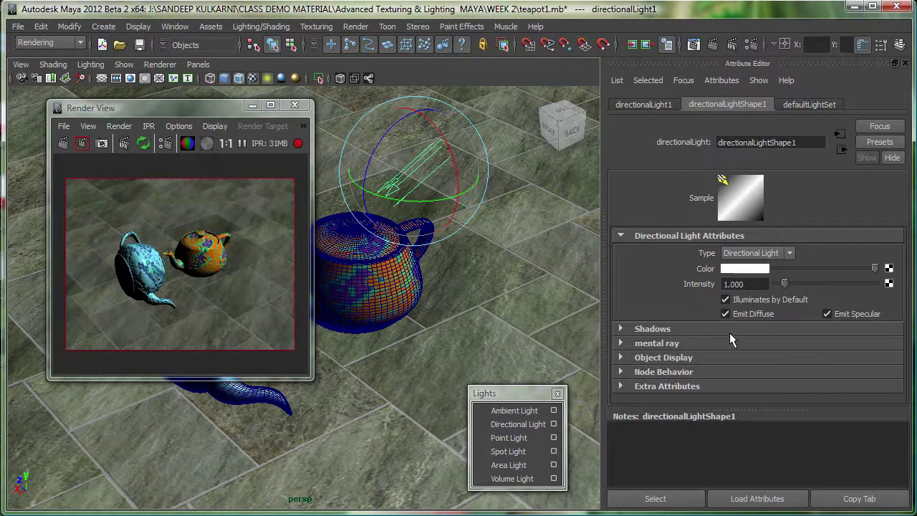
Step: Replace the directional light with a point light raised above the teapots
{"action": "key", "text": "Delete"}
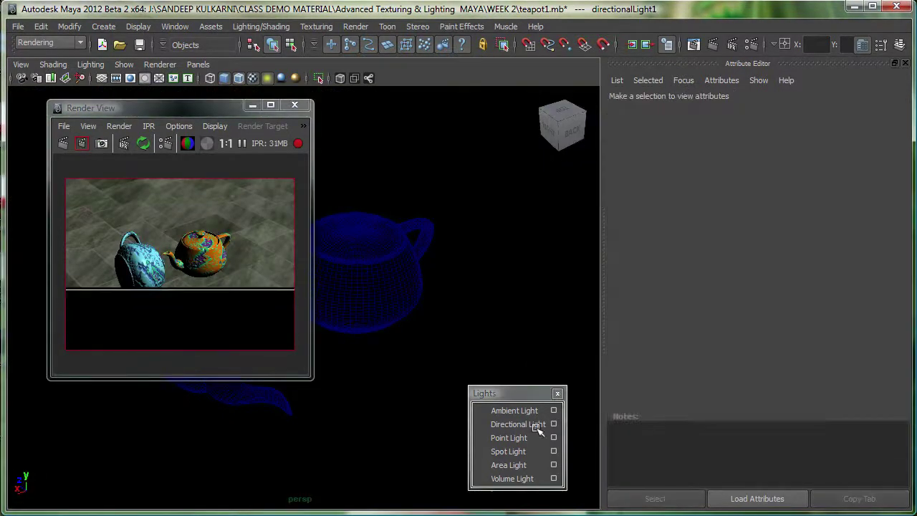
{"action": "left_click", "coordinate": [531, 437]}
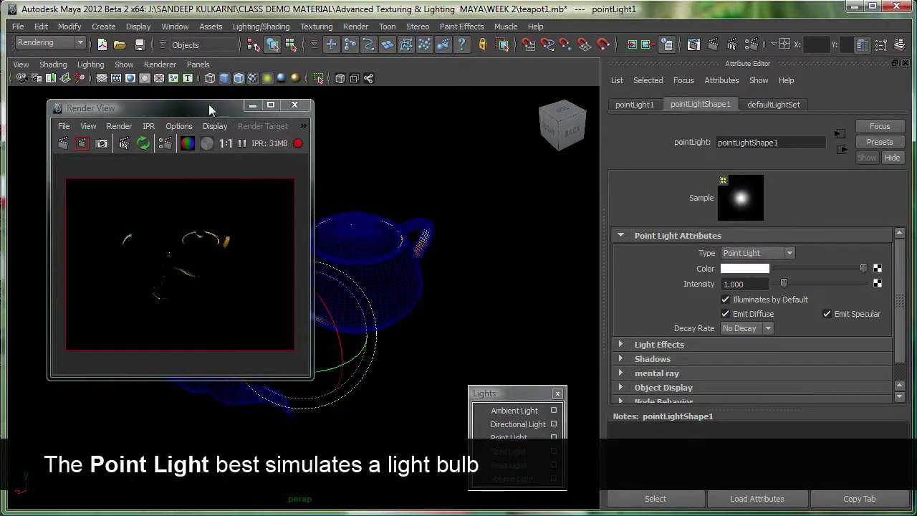
{"action": "left_click_drag", "start_coordinate": [211, 112], "coordinate": [578, 124]}
{"action": "key", "text": "w"}
{"action": "left_click_drag", "start_coordinate": [306, 297], "coordinate": [289, 97]}
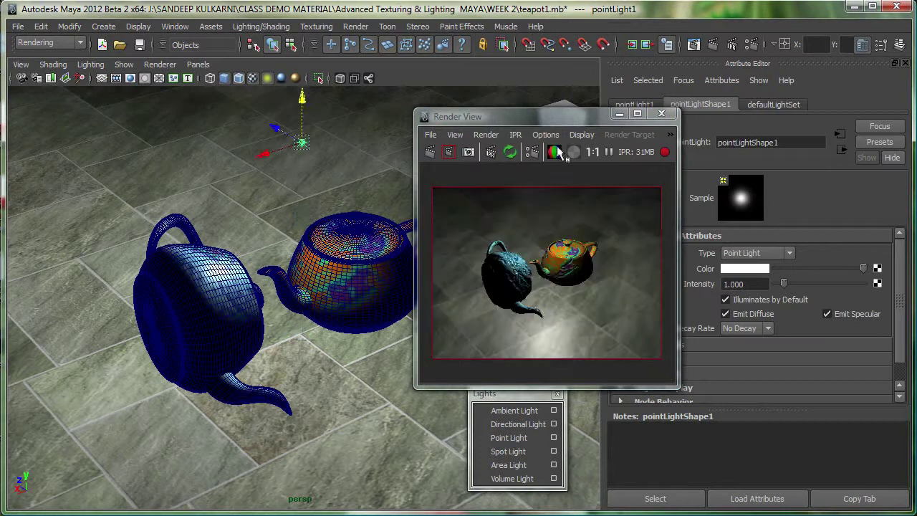
Step: Keep the point light's Decay Rate at No Decay, then select and delete the point light
{"action": "left_click_drag", "start_coordinate": [538, 116], "coordinate": [432, 143]}
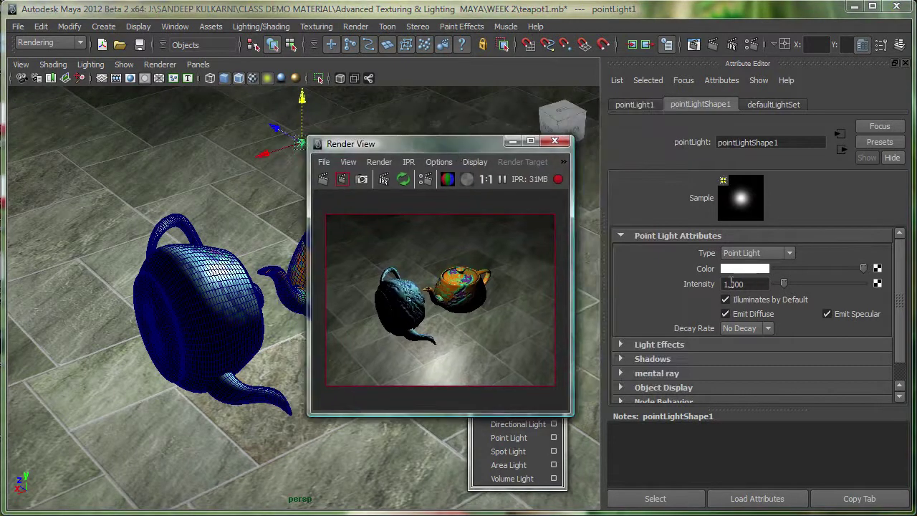
{"action": "left_click", "coordinate": [767, 327]}
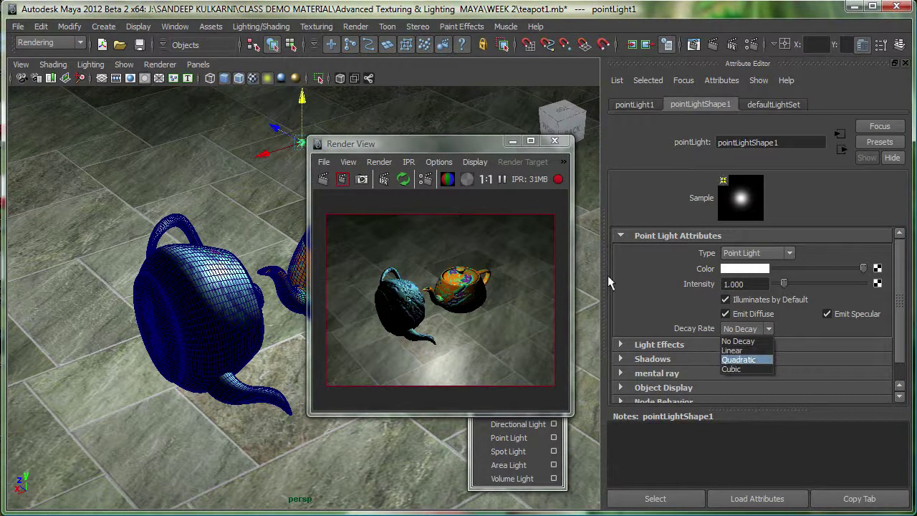
{"action": "left_click", "coordinate": [450, 114]}
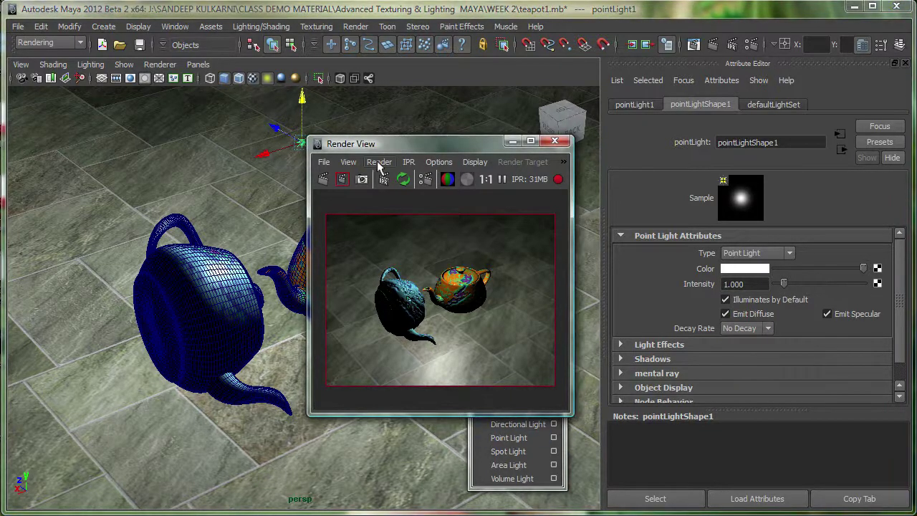
{"action": "left_click_drag", "start_coordinate": [400, 147], "coordinate": [468, 121]}
{"action": "left_click", "coordinate": [334, 163]}
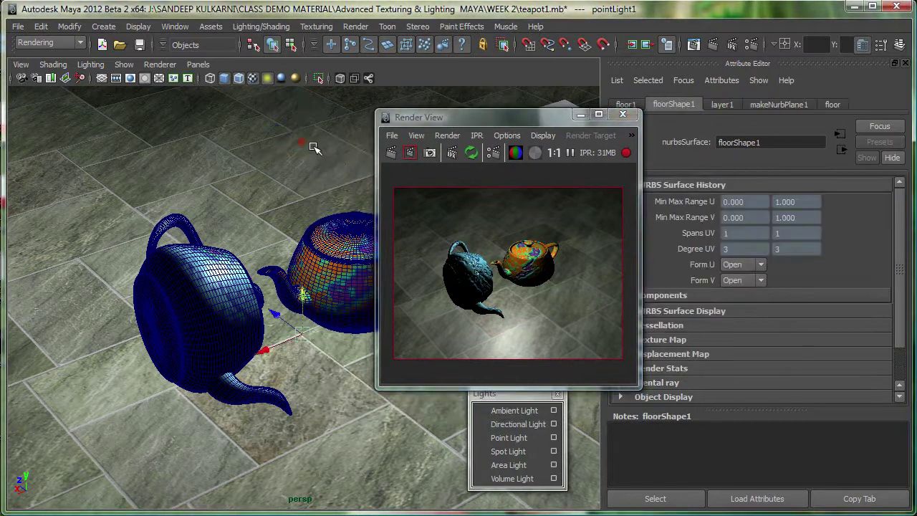
{"action": "left_click", "coordinate": [305, 144]}
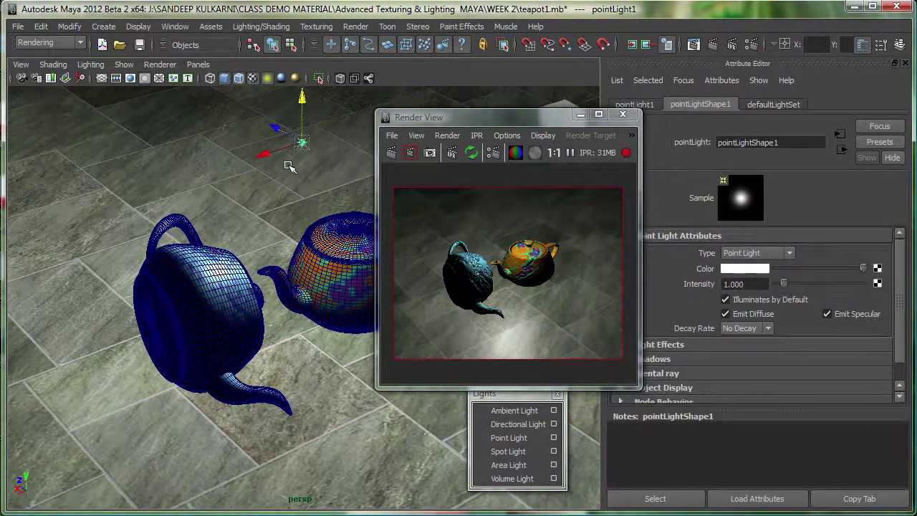
{"action": "key", "text": "Delete"}
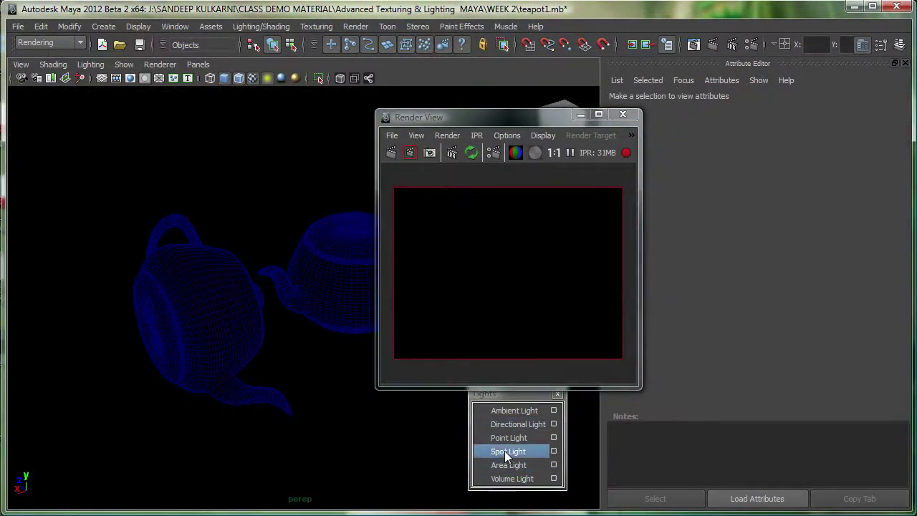
Step: Create a spot light and move it up above the teapots
{"action": "left_click_drag", "start_coordinate": [494, 119], "coordinate": [447, 105]}
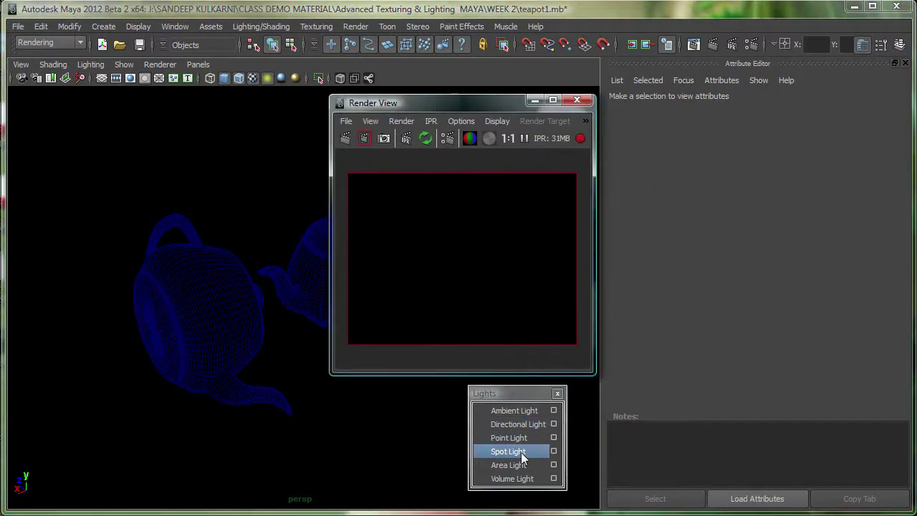
{"action": "left_click", "coordinate": [522, 451]}
{"action": "left_click_drag", "start_coordinate": [313, 327], "coordinate": [227, 180]}
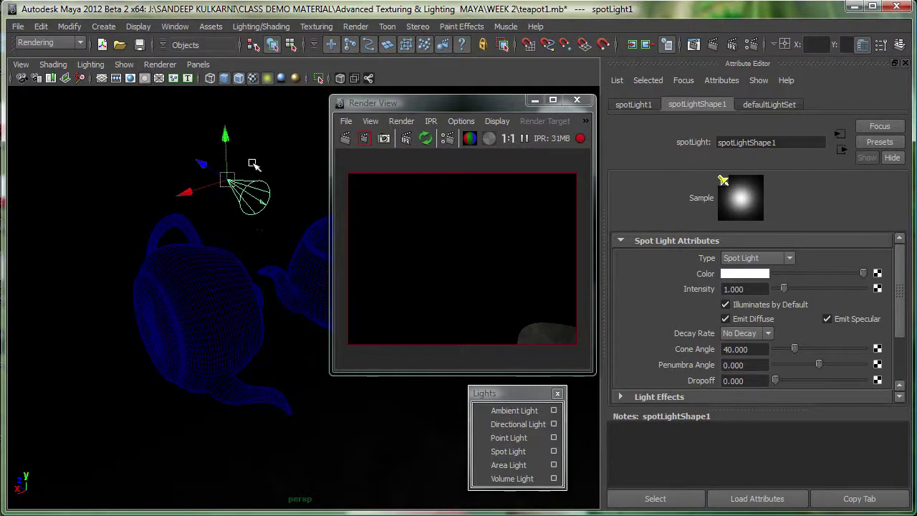
Step: Look through the spot light, pull its view back, and widen Cone Angle to 51.222
{"action": "left_click", "coordinate": [198, 65]}
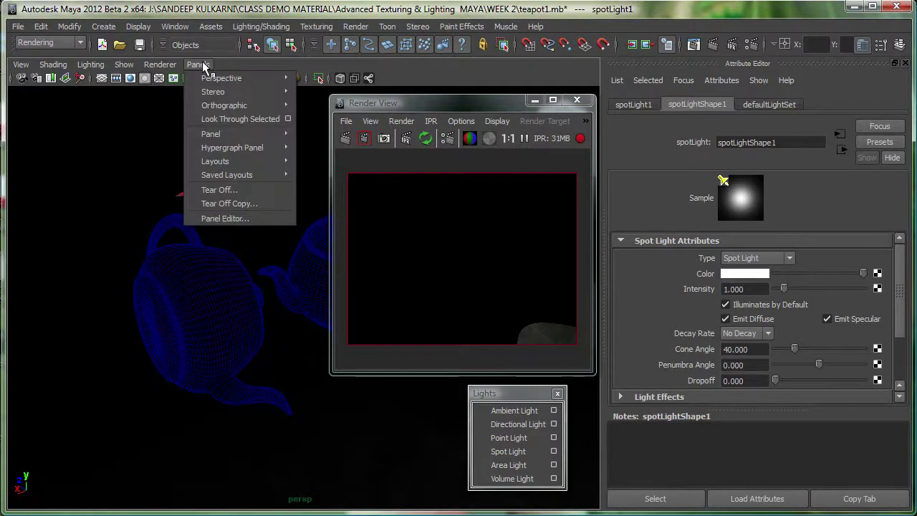
{"action": "left_click", "coordinate": [236, 119]}
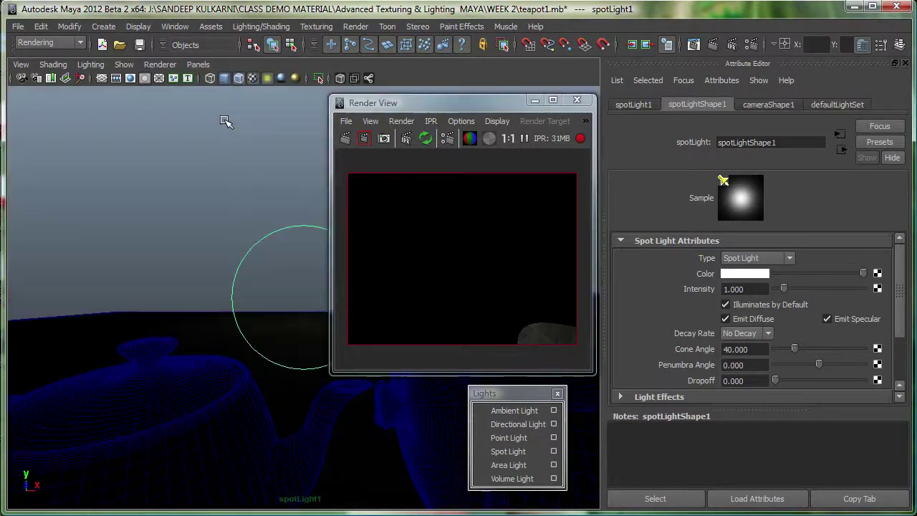
{"action": "left_click", "coordinate": [535, 101]}
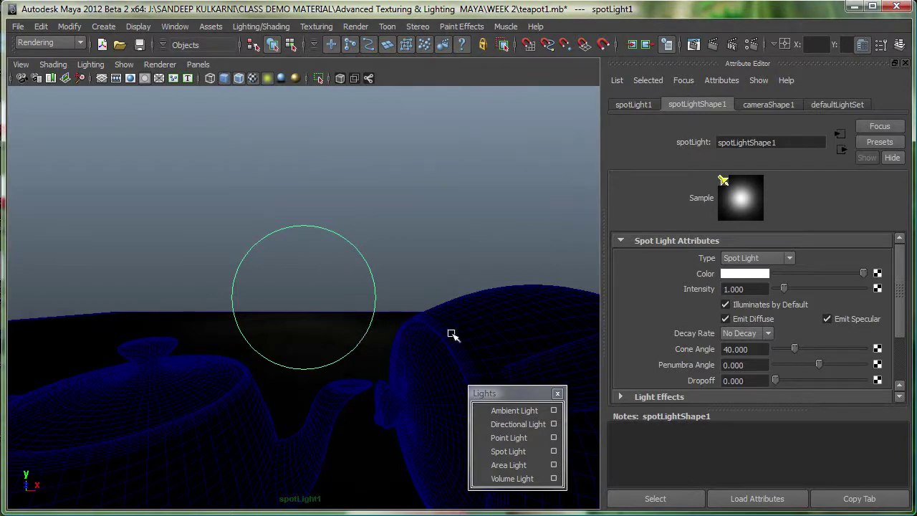
{"action": "right_click_drag", "start_coordinate": [467, 332], "coordinate": [343, 279], "text": "alt"}
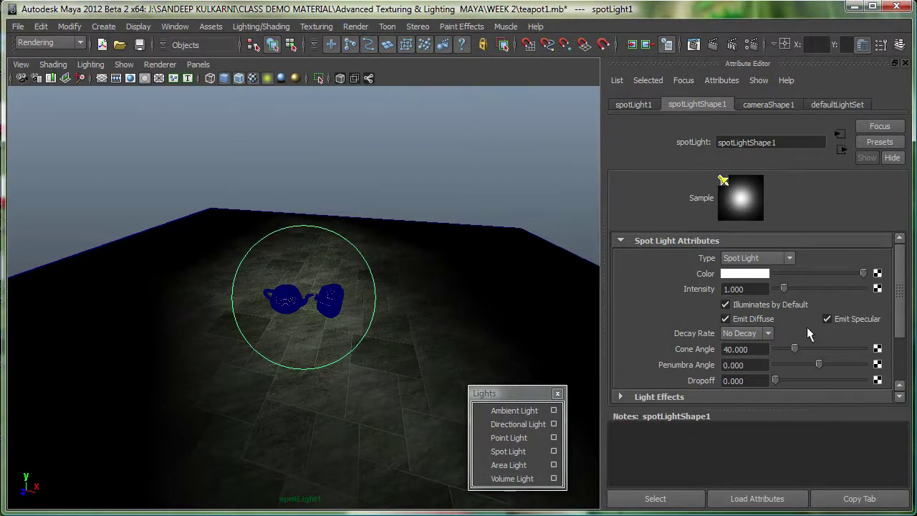
{"action": "left_click_drag", "start_coordinate": [795, 349], "coordinate": [802, 349]}
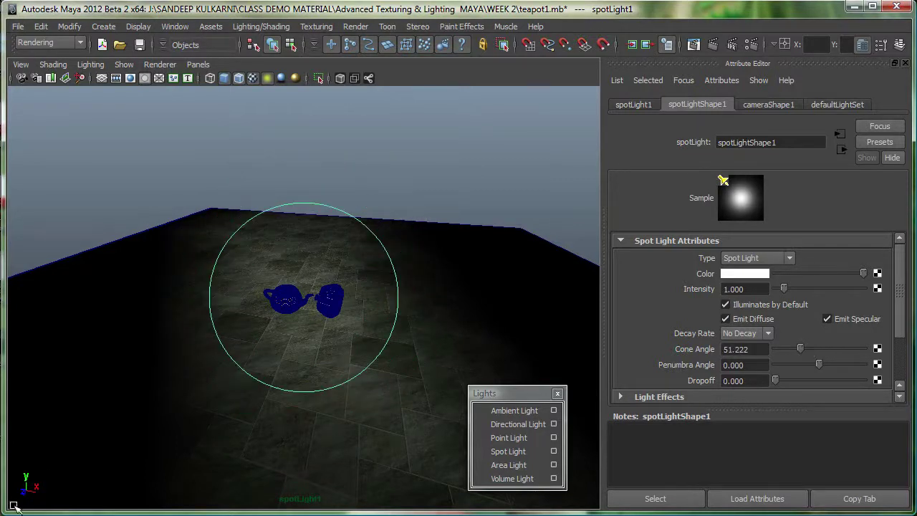
Step: With Render View reopened, set spotLight1 to cone angle 77.562, penumbra -1.870 and dropoff 47.683
{"action": "left_click", "coordinate": [632, 45]}
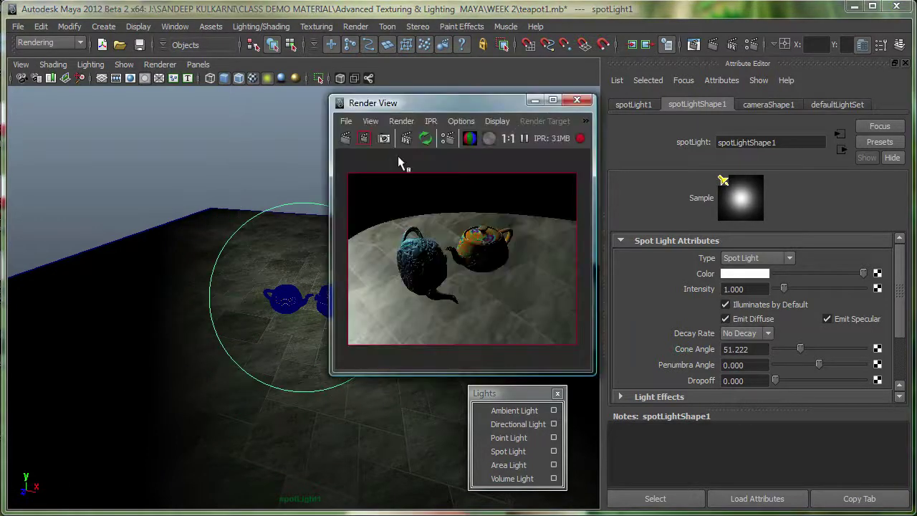
{"action": "left_click_drag", "start_coordinate": [448, 97], "coordinate": [527, 52]}
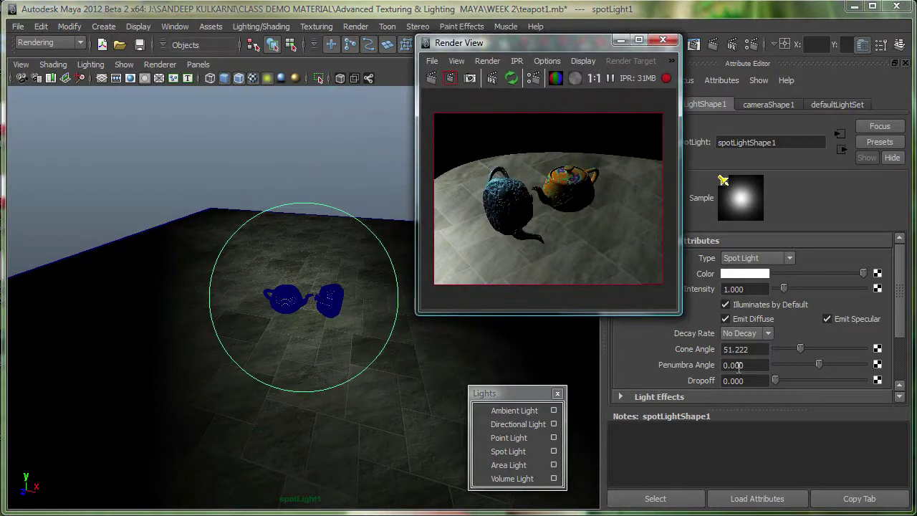
{"action": "left_click_drag", "start_coordinate": [801, 349], "coordinate": [830, 366]}
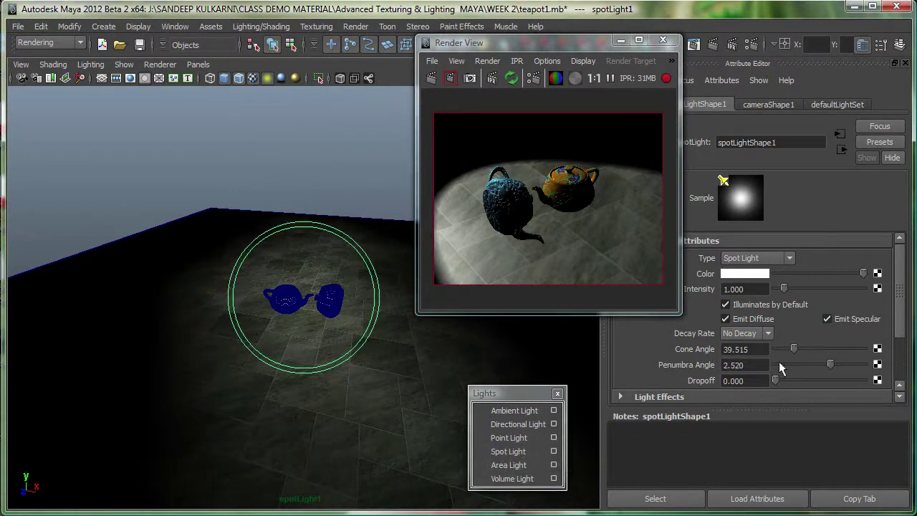
{"action": "left_click_drag", "start_coordinate": [835, 369], "coordinate": [794, 380]}
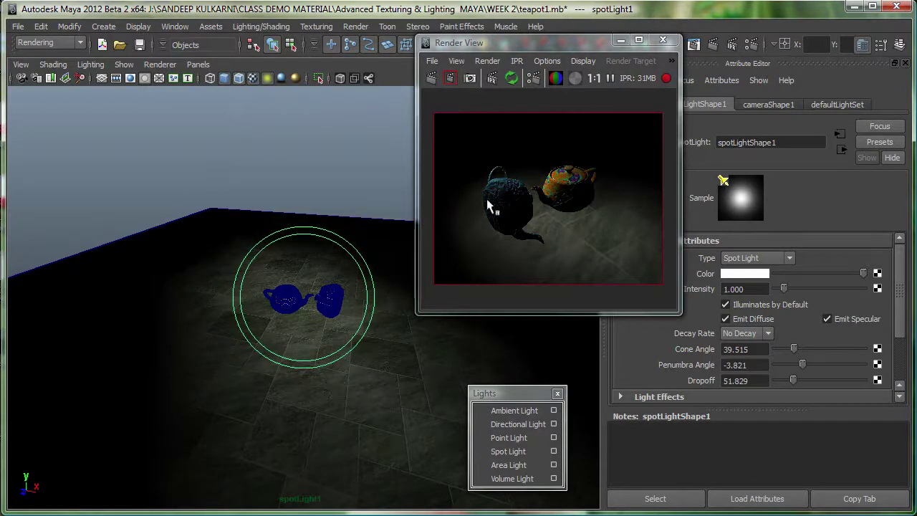
{"action": "left_click_drag", "start_coordinate": [806, 384], "coordinate": [812, 349]}
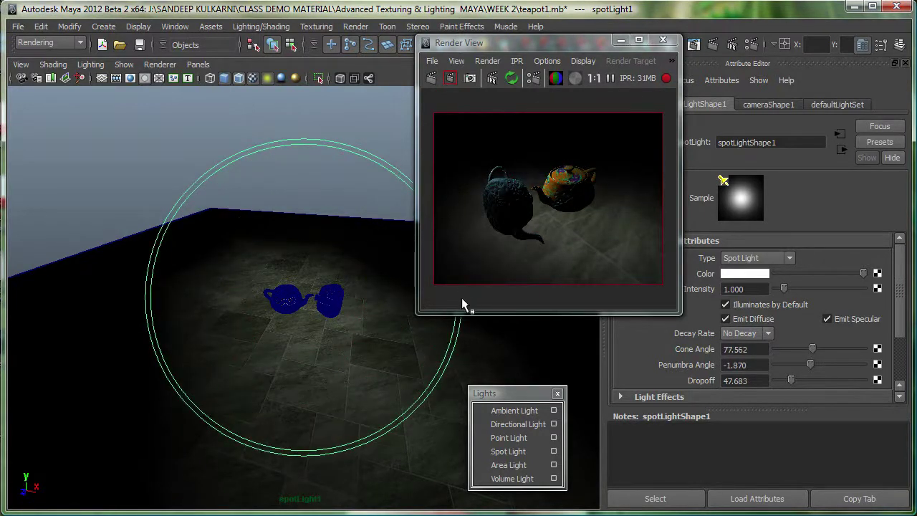
Step: Delete the spot light and return the viewport to the persp camera
{"action": "key", "text": "Delete"}
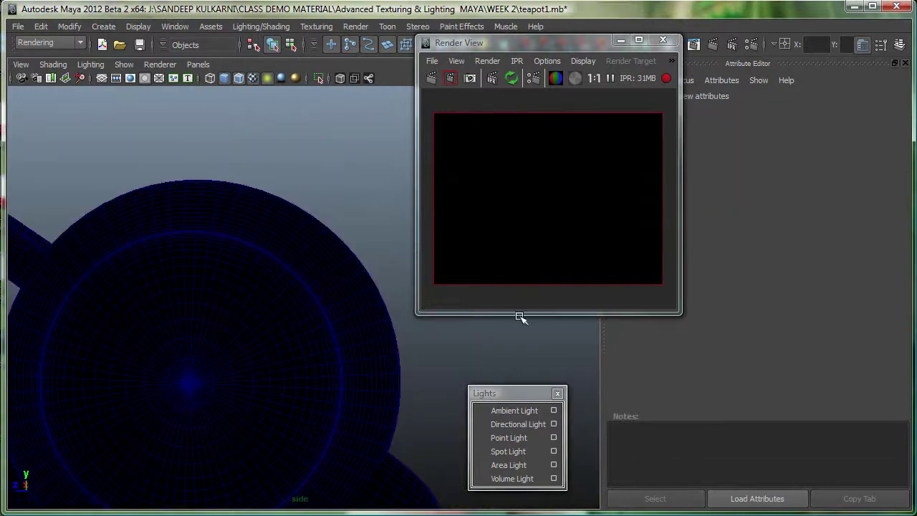
{"action": "left_click", "coordinate": [199, 65]}
{"action": "mouse_move", "coordinate": [236, 78]}
{"action": "left_click", "coordinate": [315, 80]}
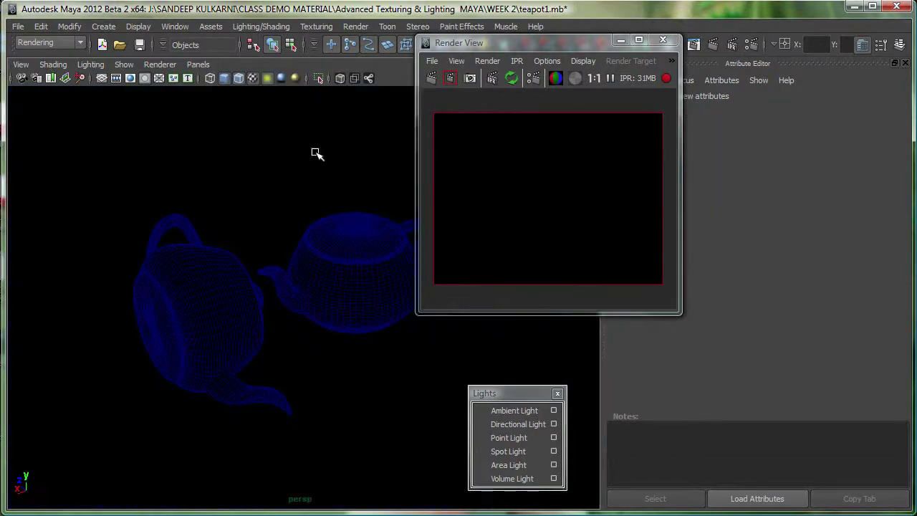
Step: Create an area light, raise it above the teapots and tilt it down toward them
{"action": "left_click", "coordinate": [508, 465]}
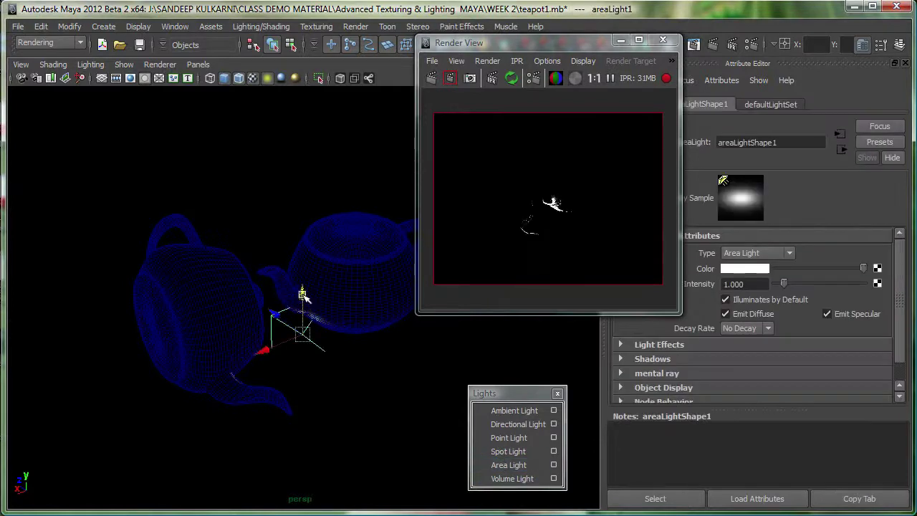
{"action": "key", "text": "6"}
{"action": "left_click_drag", "start_coordinate": [301, 331], "coordinate": [303, 176]}
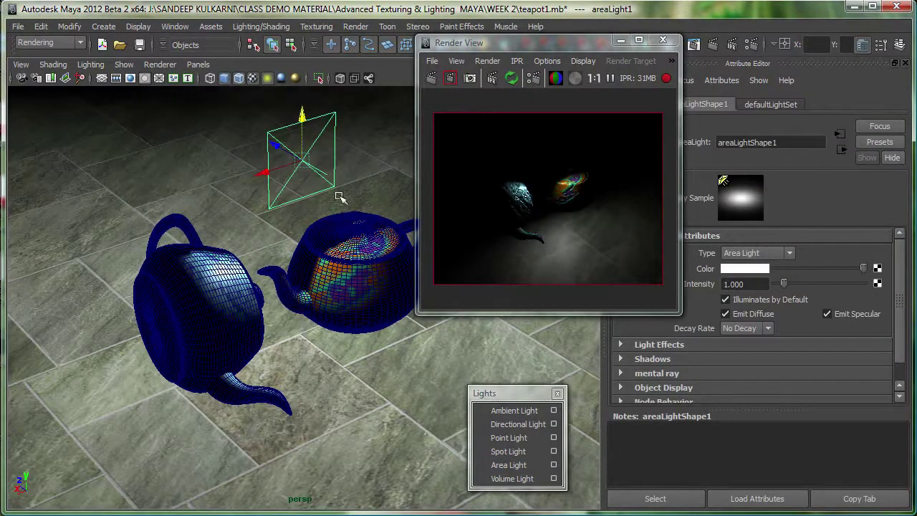
{"action": "key", "text": "e"}
{"action": "mouse_move", "coordinate": [312, 174]}
{"action": "left_mouse_down"}
{"action": "mouse_move", "coordinate": [321, 169]}
{"action": "mouse_move", "coordinate": [282, 199]}
{"action": "mouse_move", "coordinate": [307, 159]}
{"action": "mouse_move", "coordinate": [313, 170]}
{"action": "mouse_move", "coordinate": [304, 175]}
{"action": "left_mouse_up"}
{"action": "key", "text": "r"}
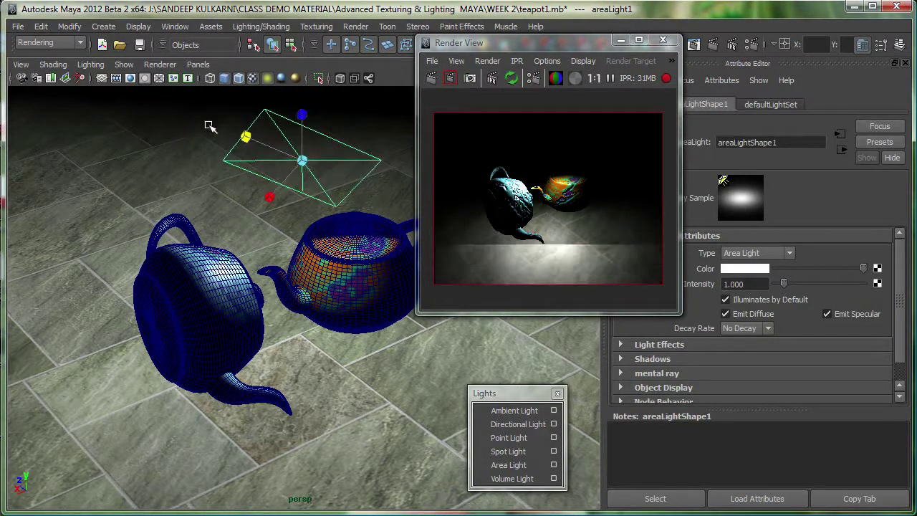